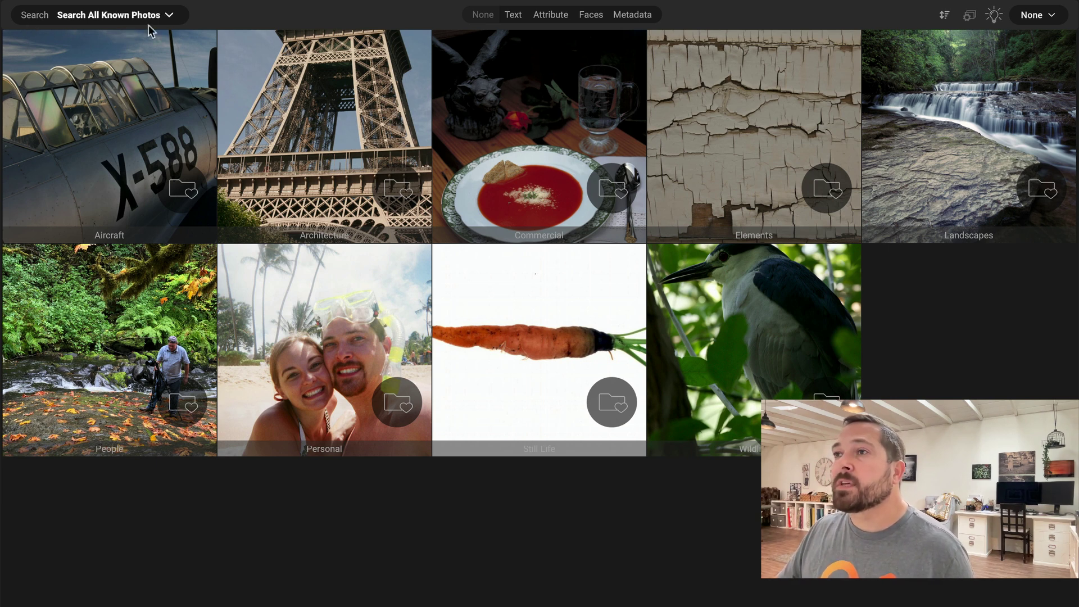
Set the search scope to all known photos and run a text search for 'mammals'.
left_click(170, 15)
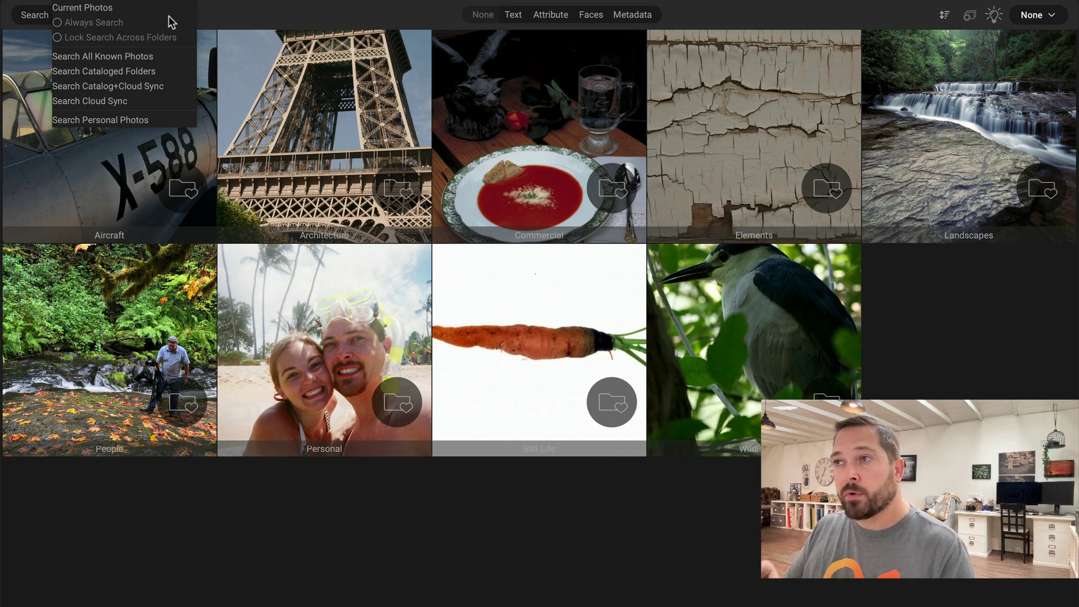
left_click(139, 57)
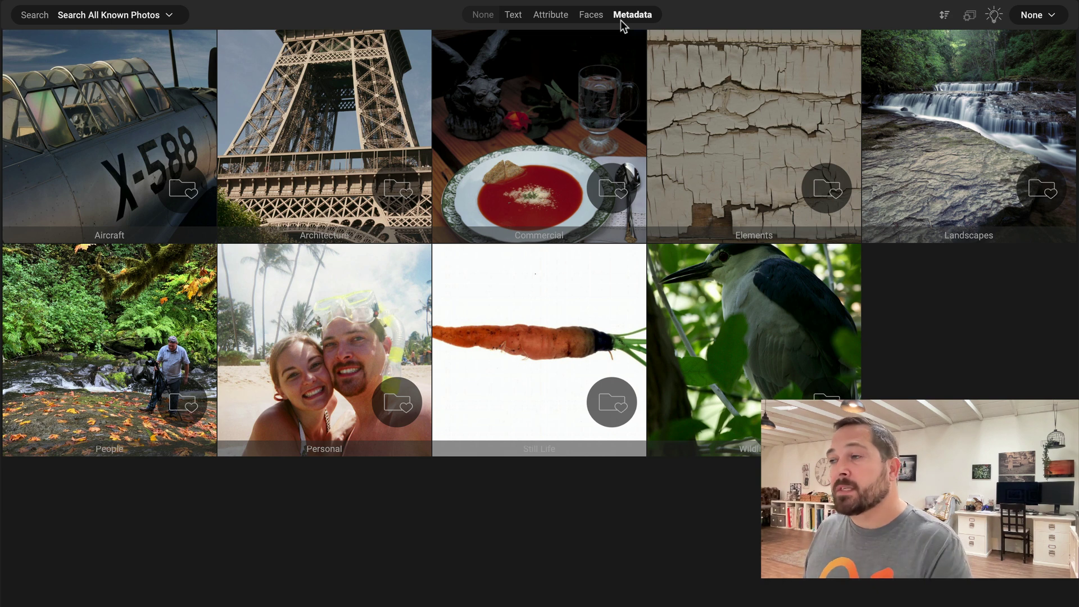
left_click(513, 16)
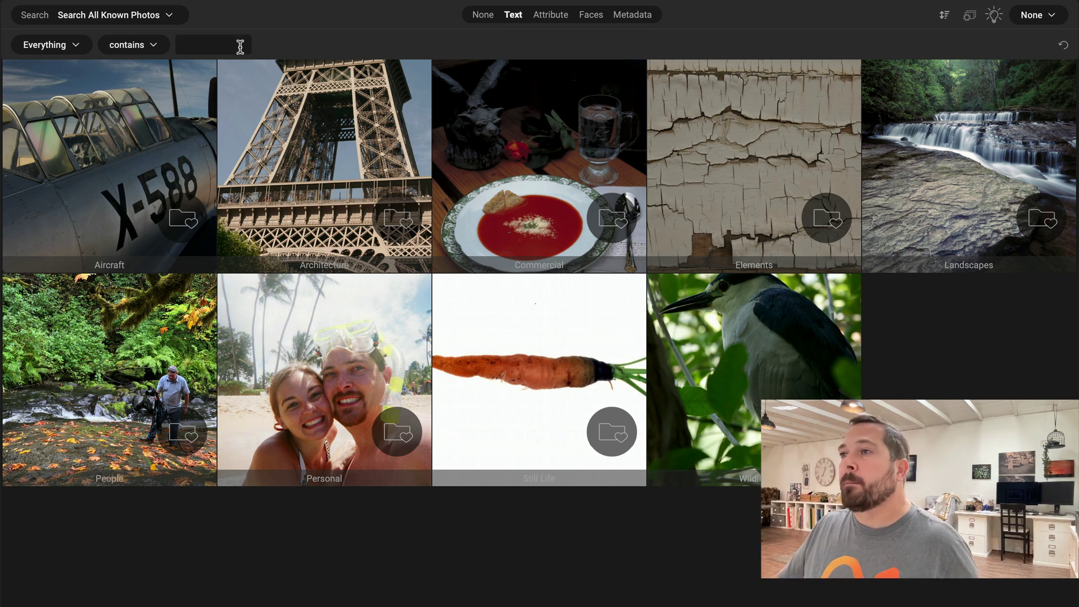
type("mammals")
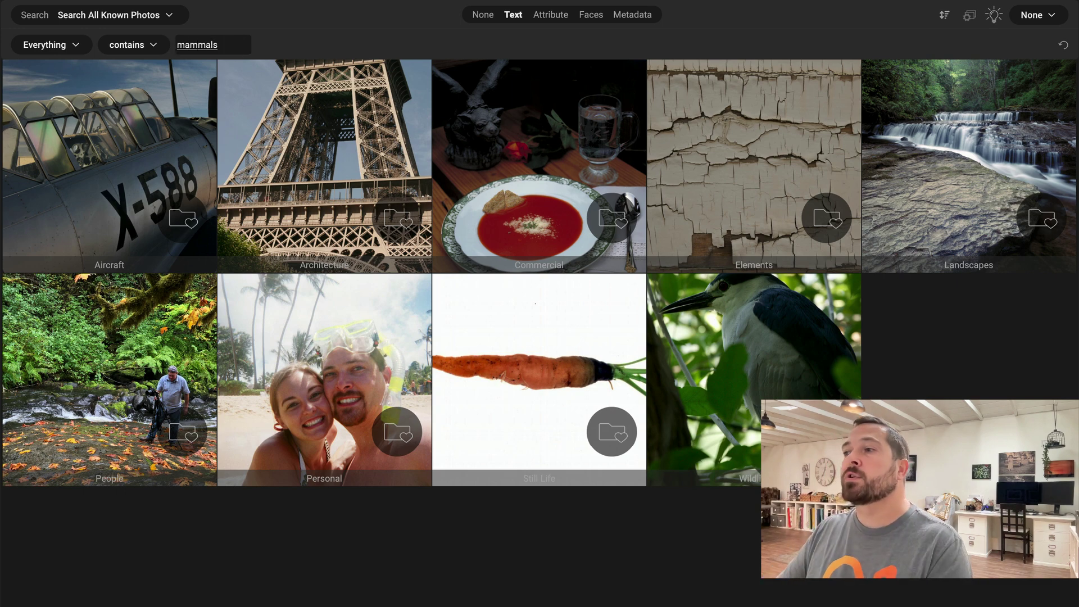
key("Return")
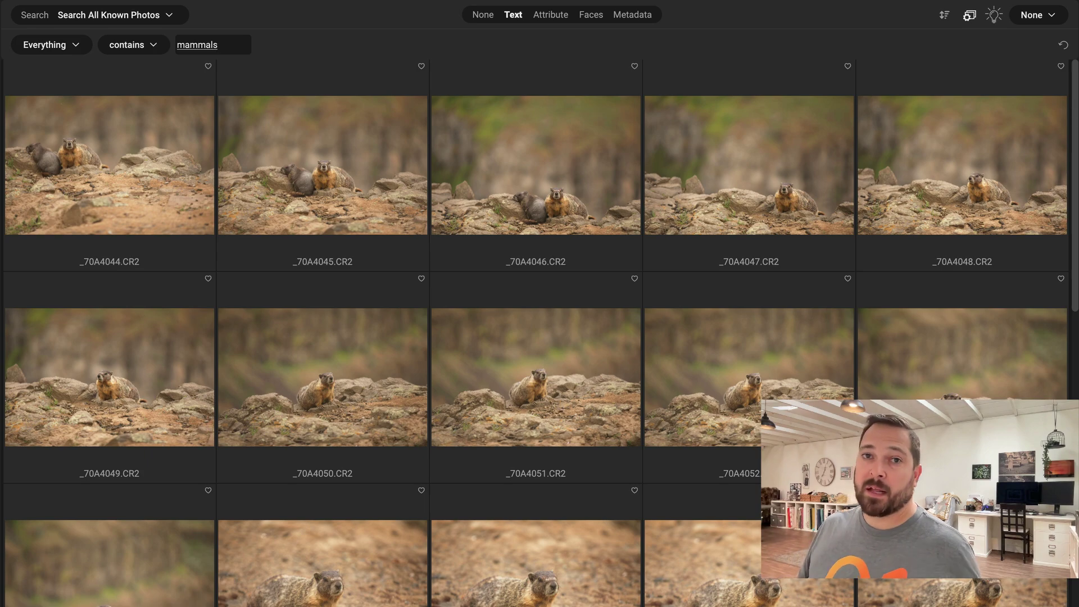
scroll(401, 163, "down", 15)
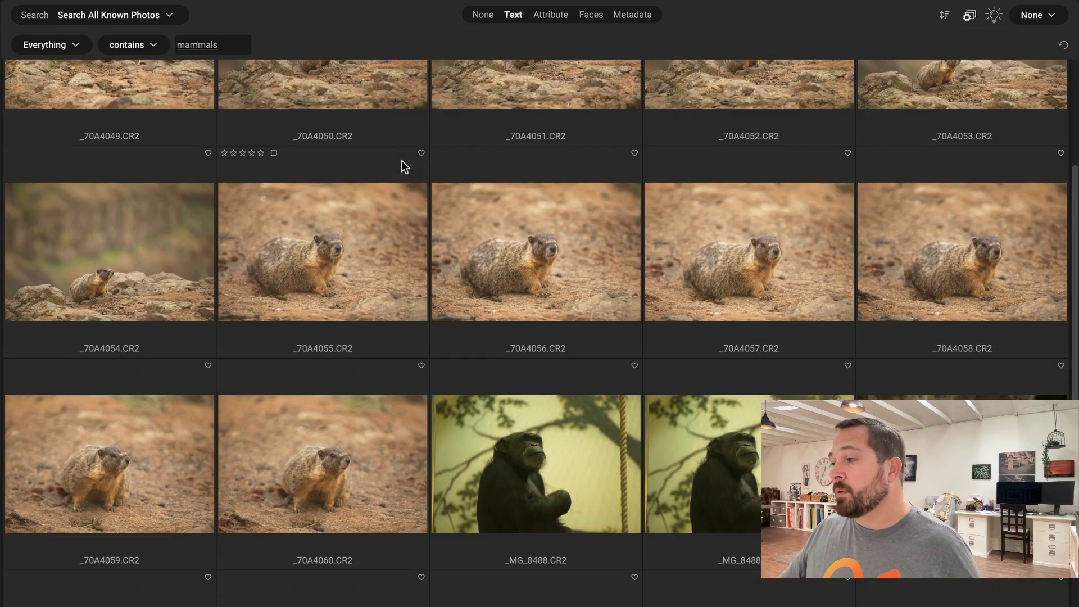
scroll(401, 160, "up", 15)
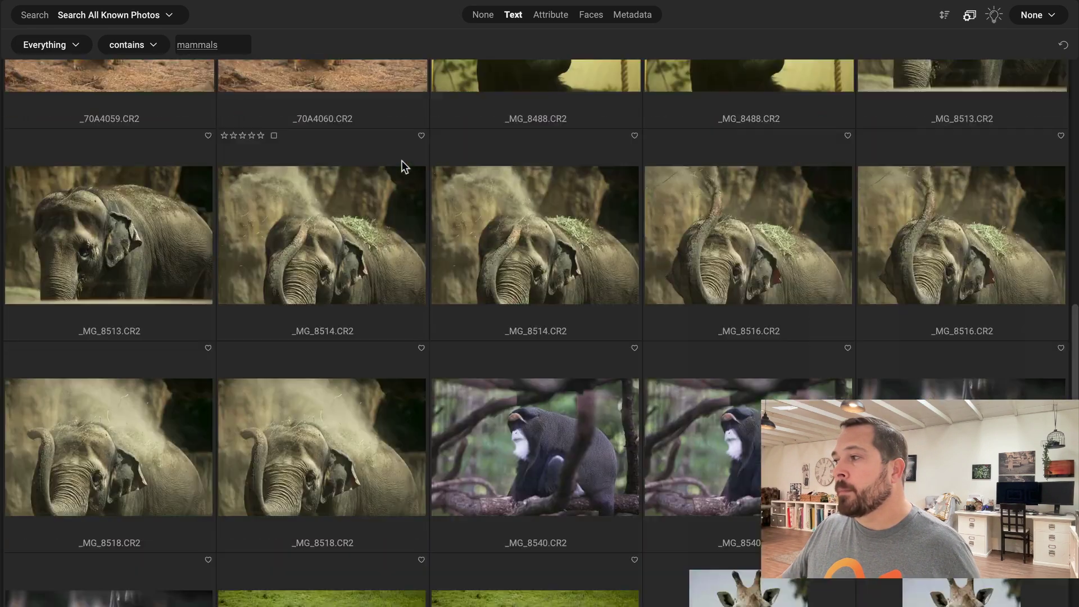
Replace the text search term 'mammals' with 'christmas' to list the Christmas-tree photos.
key("BackSpace")
key("BackSpace")
key("BackSpace")
key("BackSpace")
key("BackSpace")
key("BackSpace")
key("BackSpace")
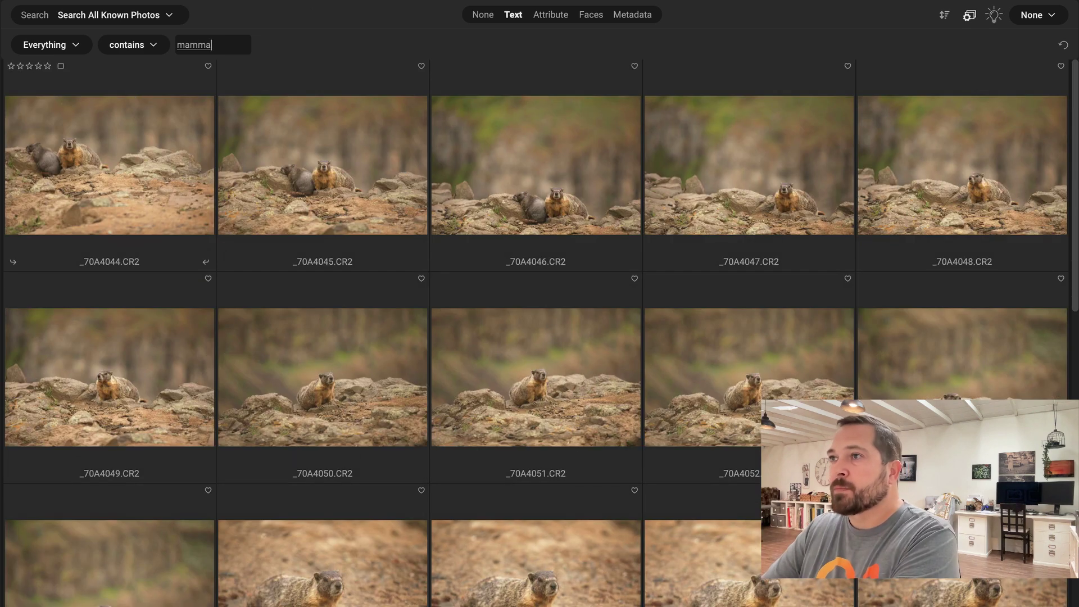
type("christmas")
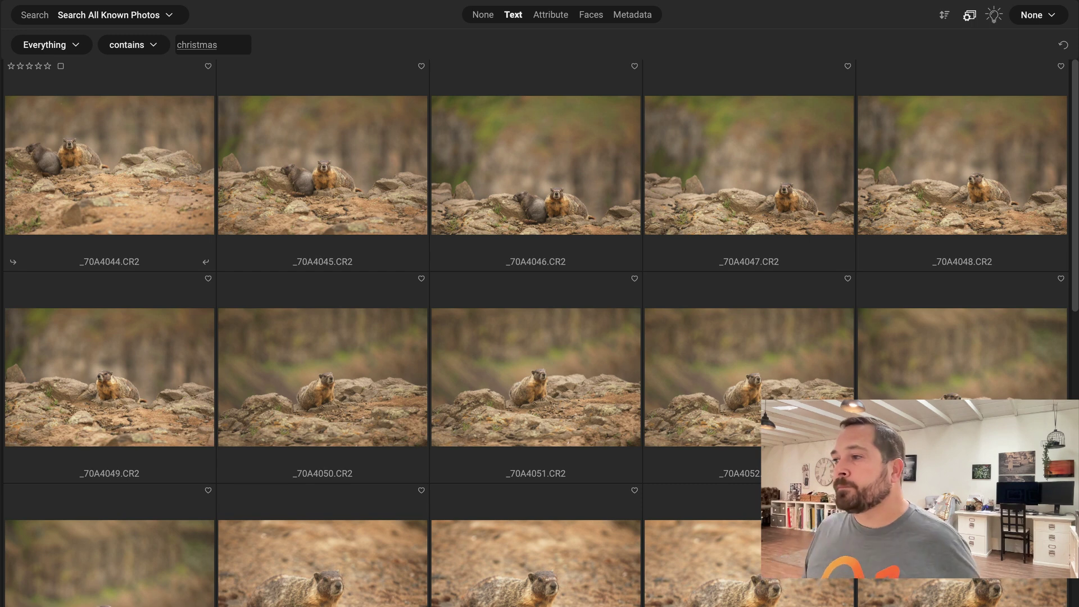
key("Return")
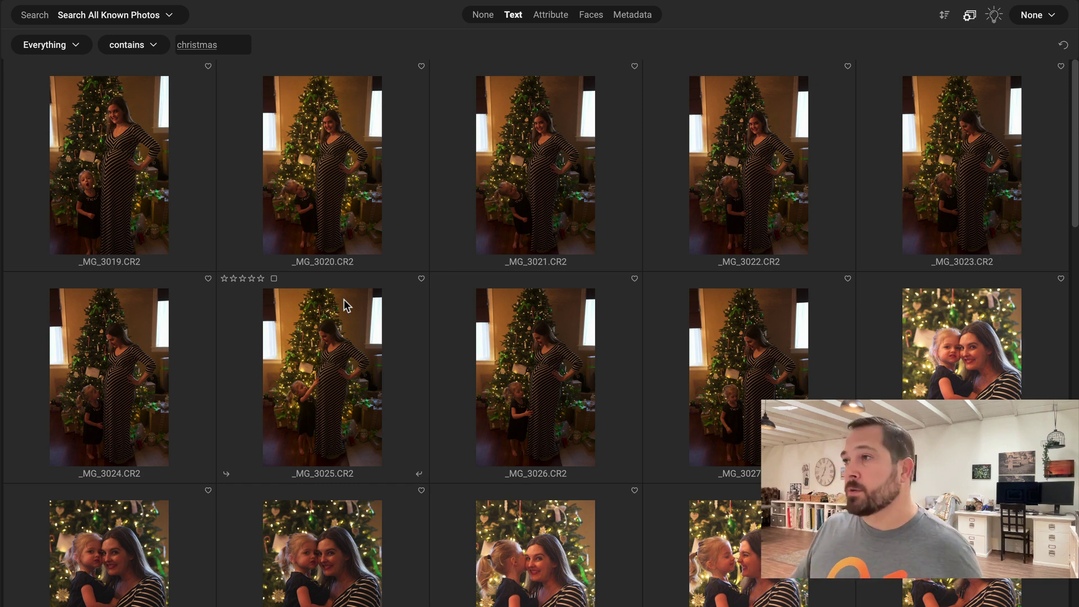
Add attribute filters for five stars and any edits, leaving only _MG_3071.CR2.
left_click(558, 18)
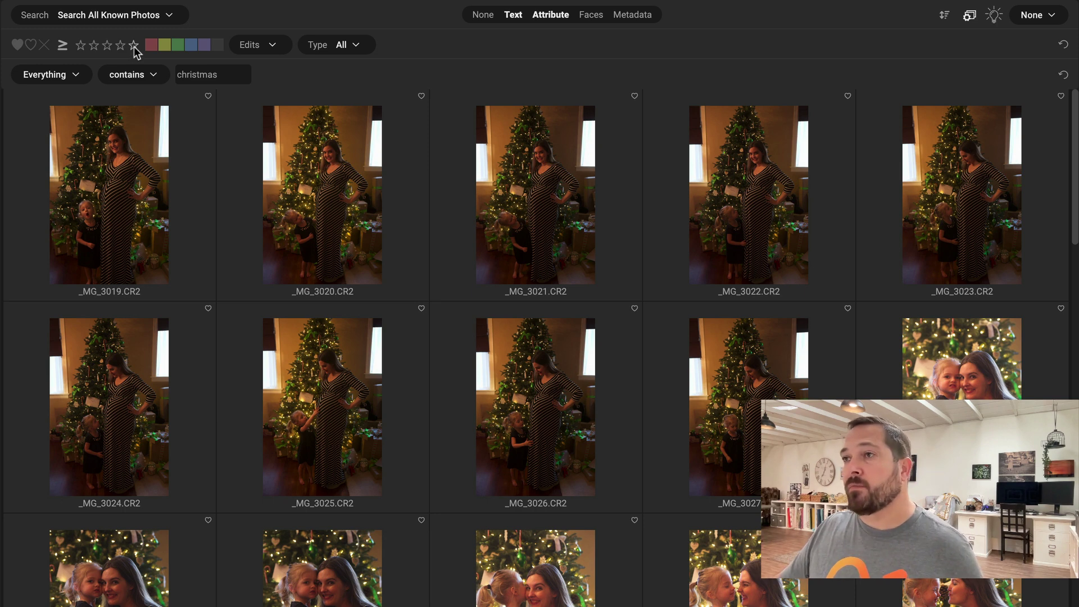
left_click(133, 46)
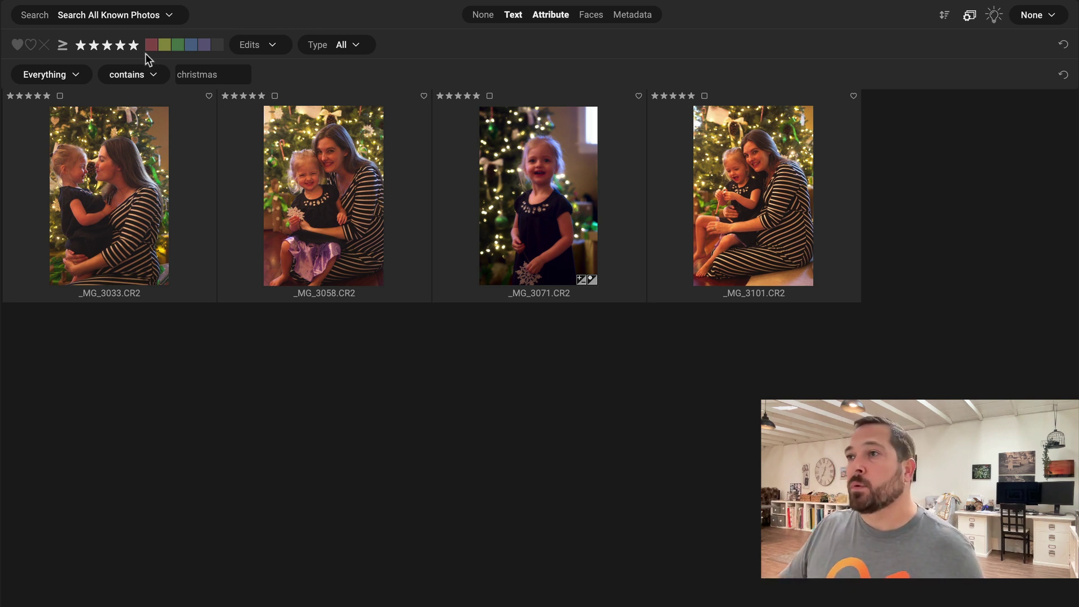
left_click(270, 45)
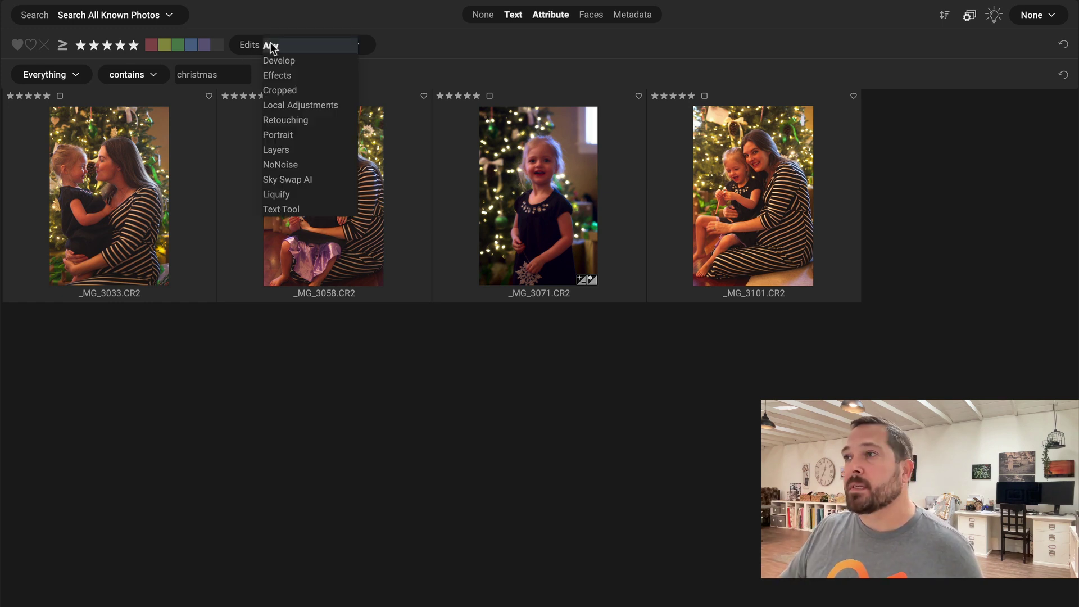
left_click(278, 47)
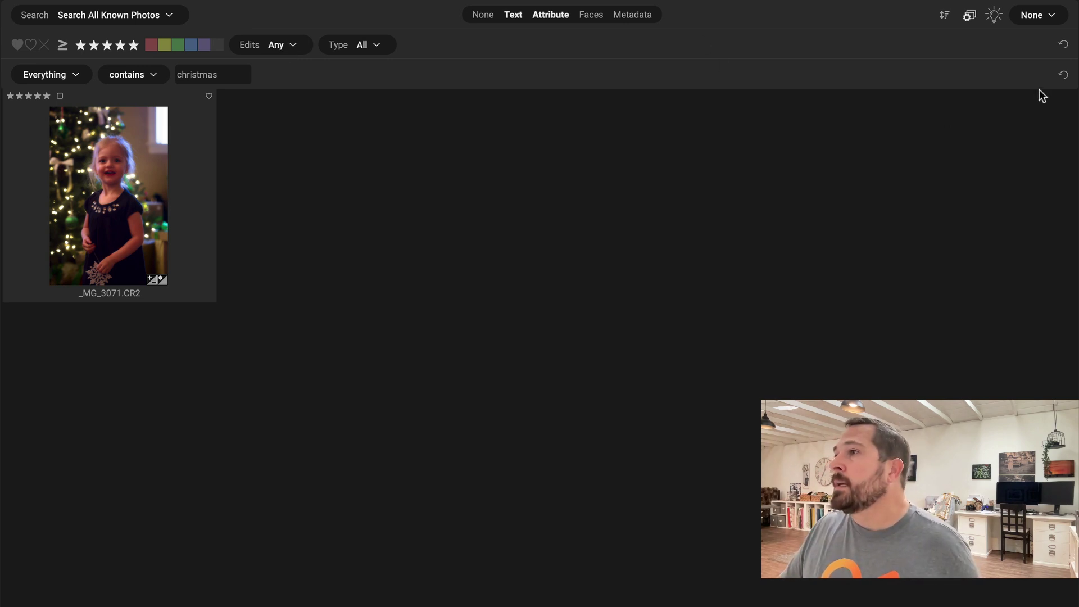
Clear the attribute and text filters and show only photos with exactly one face.
left_click(551, 17)
left_click(516, 16)
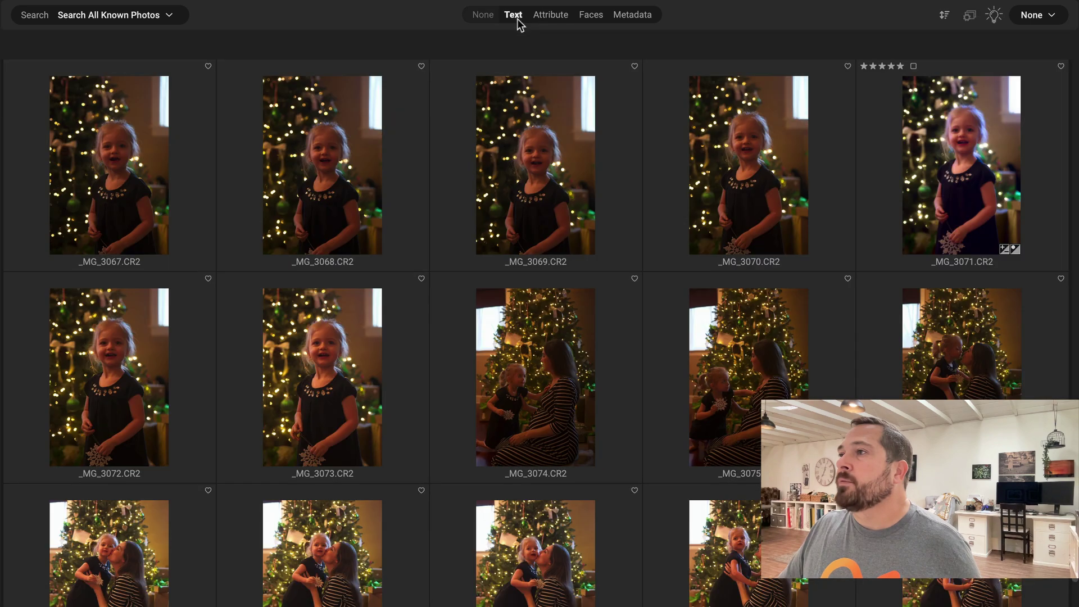
left_click(591, 17)
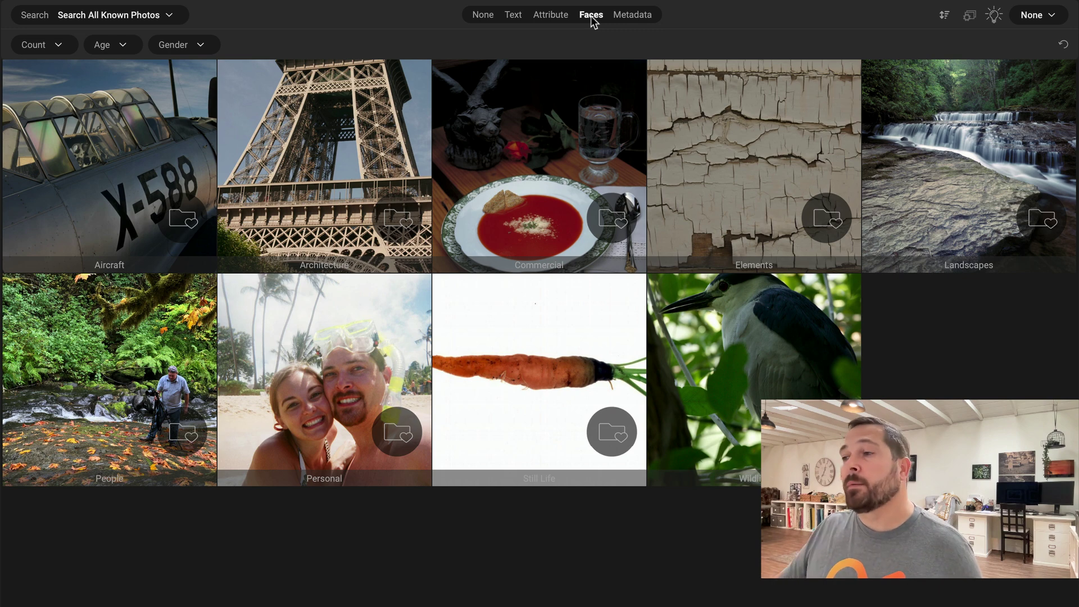
left_click(58, 47)
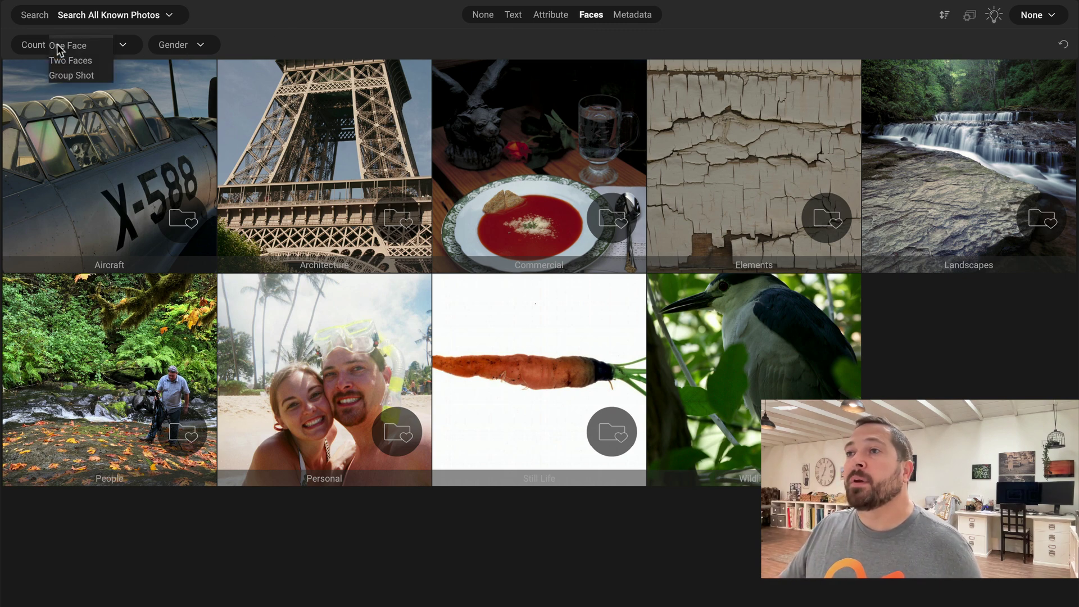
left_click(64, 49)
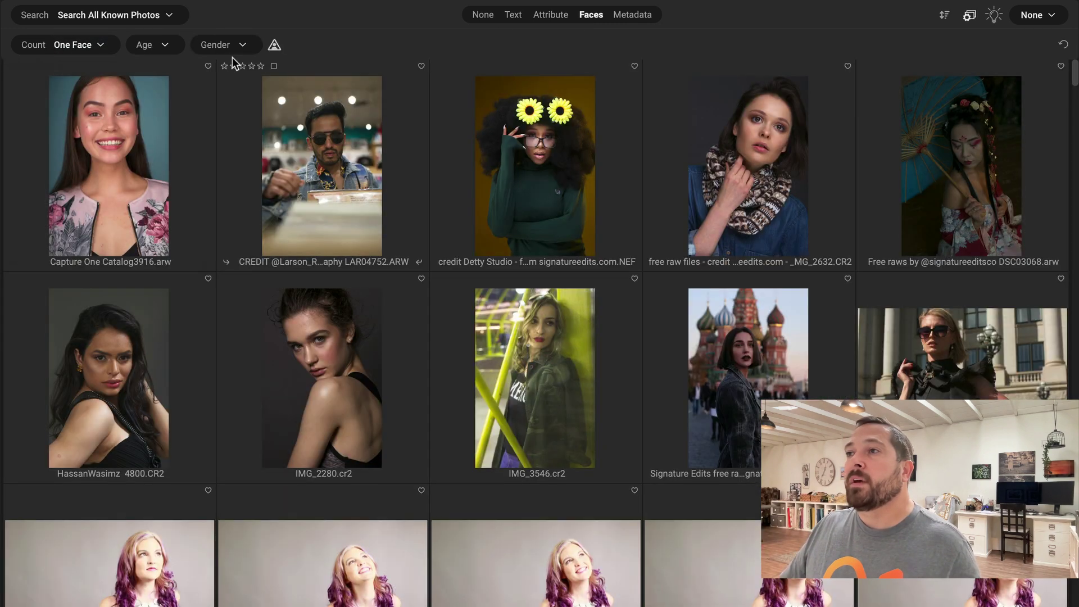
Restrict the face filter to Female, then switch the search over to Metadata rules.
left_click(242, 46)
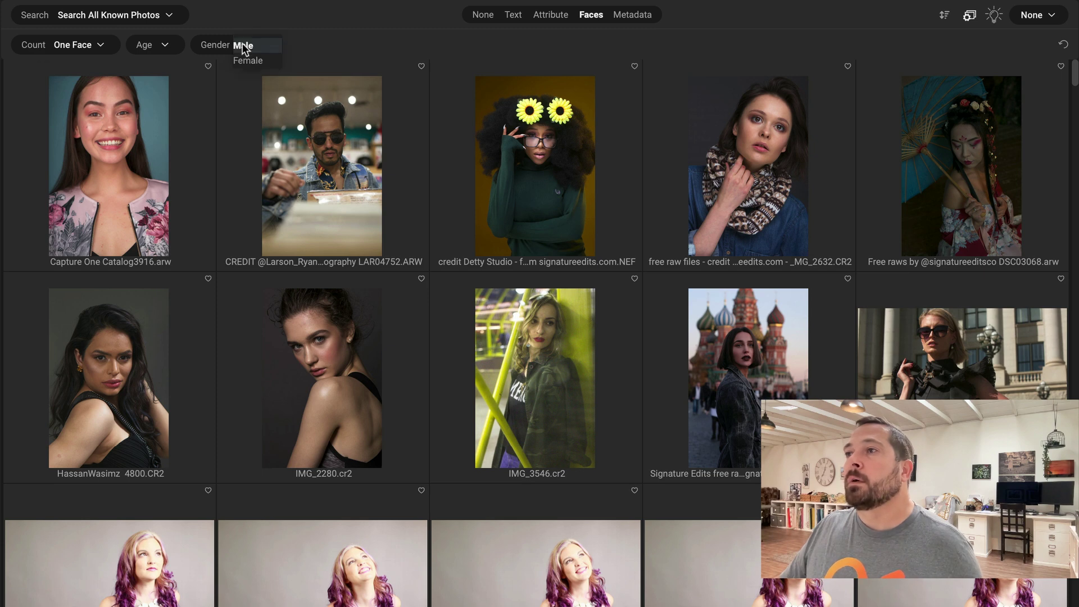
left_click(248, 59)
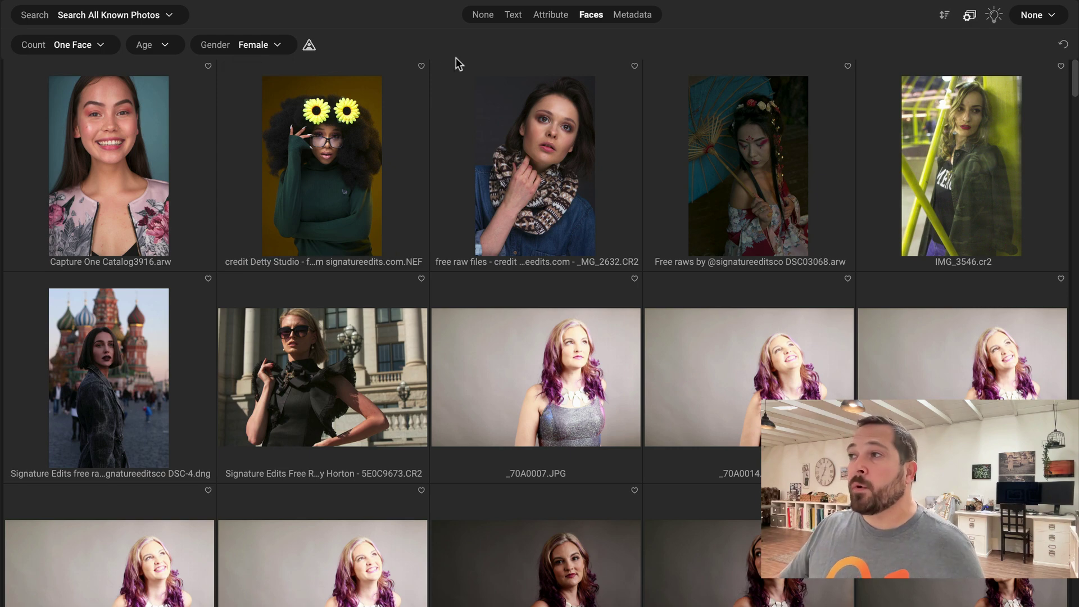
left_click(591, 20)
left_click(631, 17)
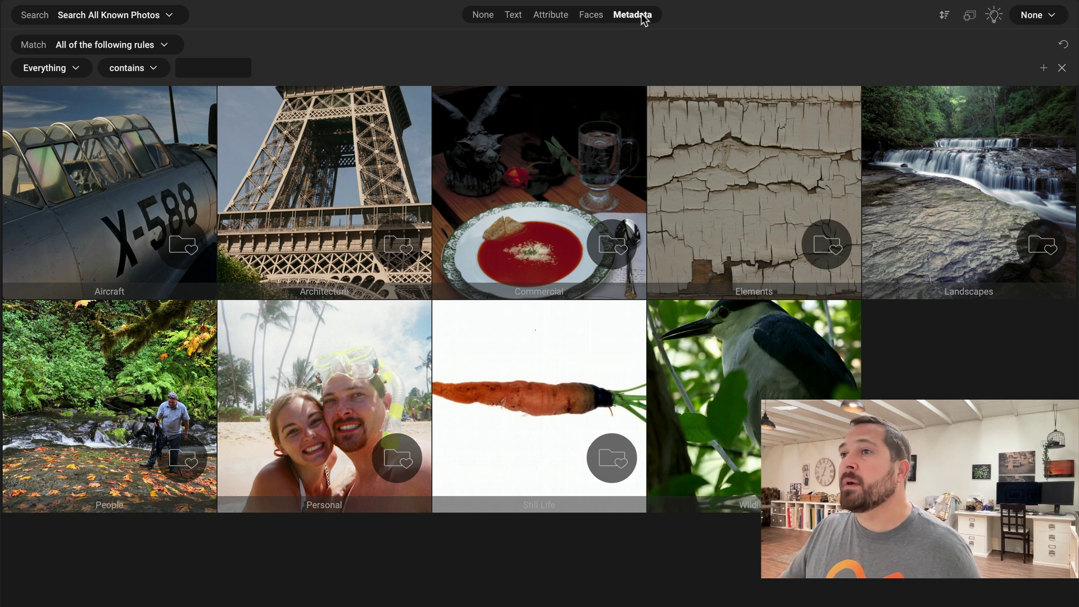
Set the metadata rule to 'Season (Northern) is Autumn'.
left_click(74, 69)
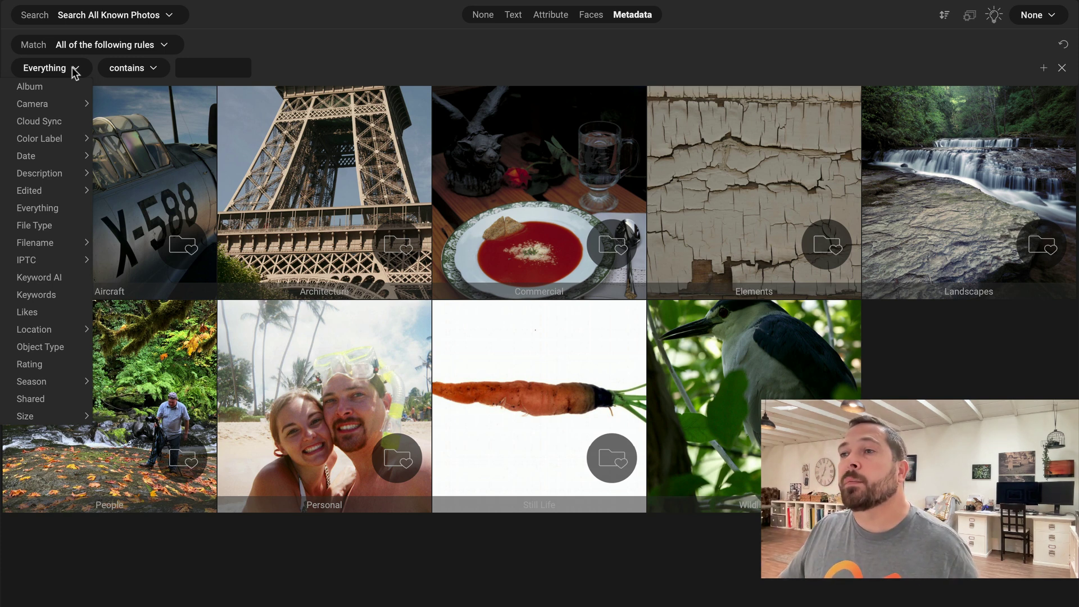
mouse_move(70, 384)
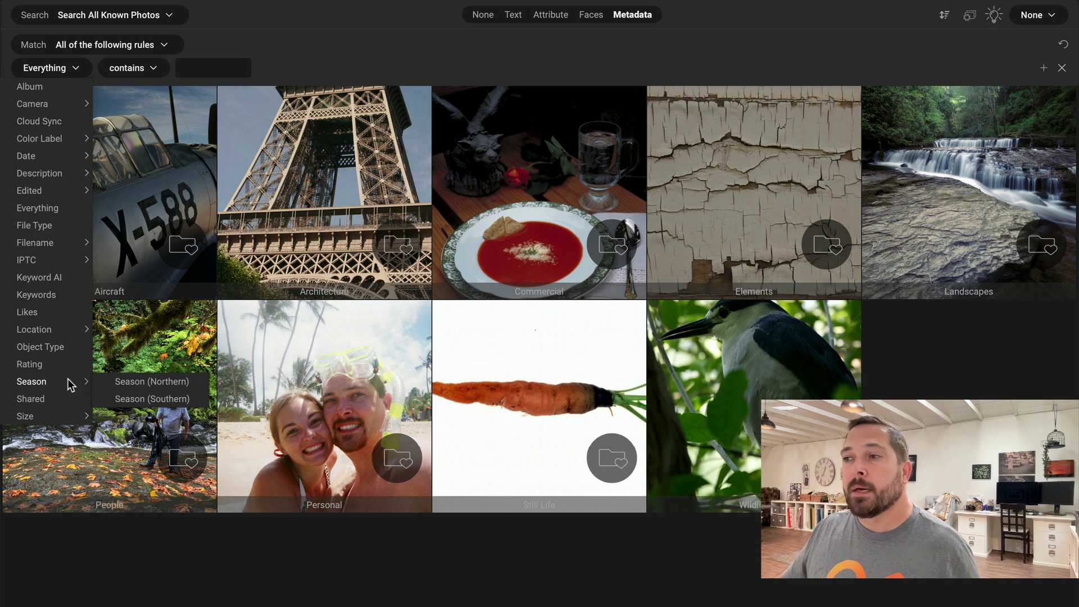
left_click(126, 381)
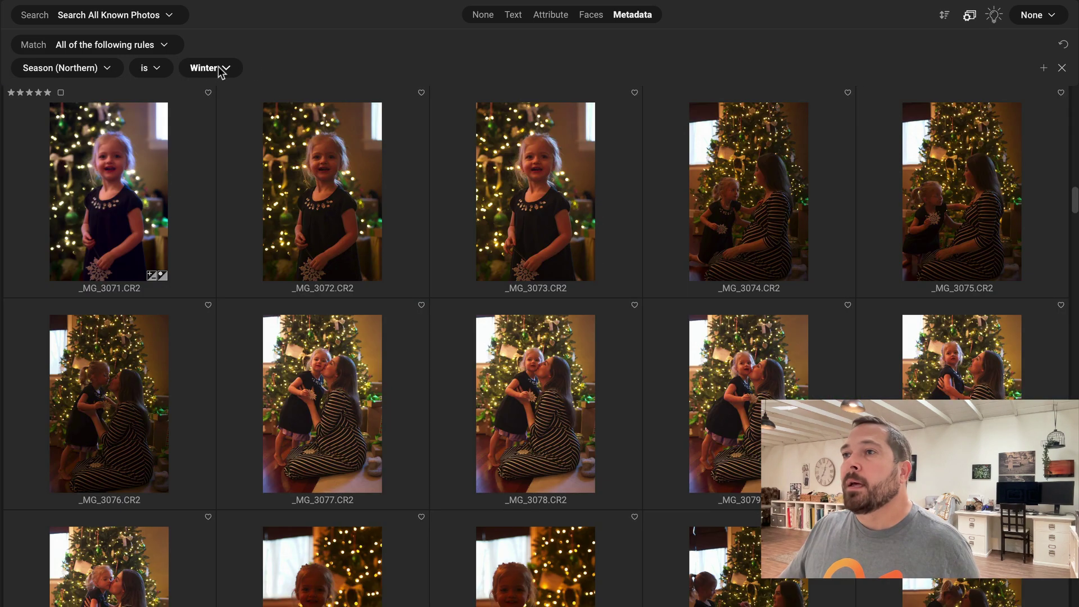
left_click(223, 69)
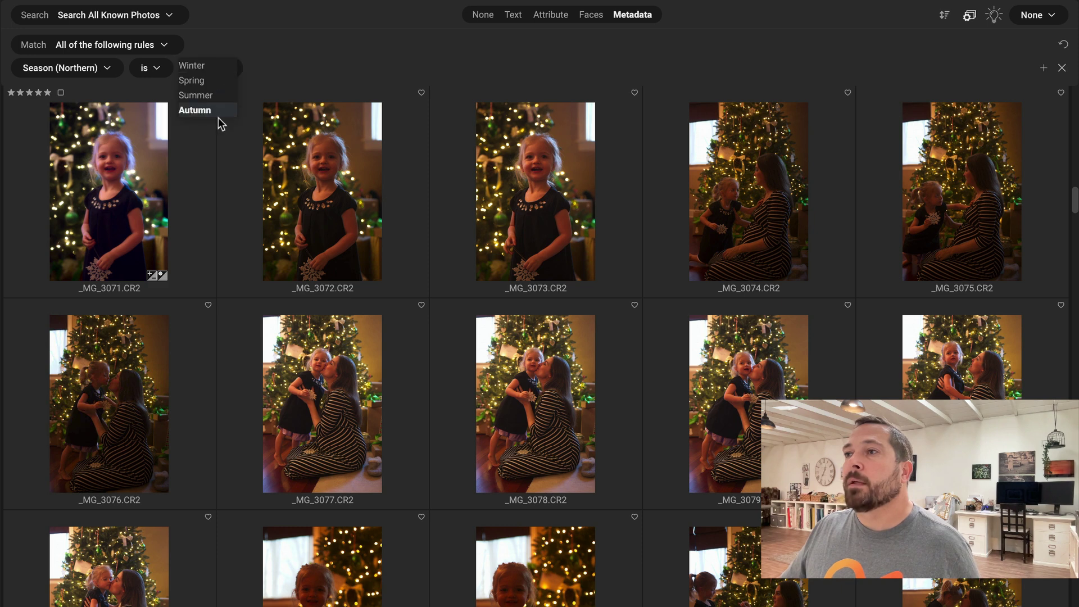
left_click(195, 110)
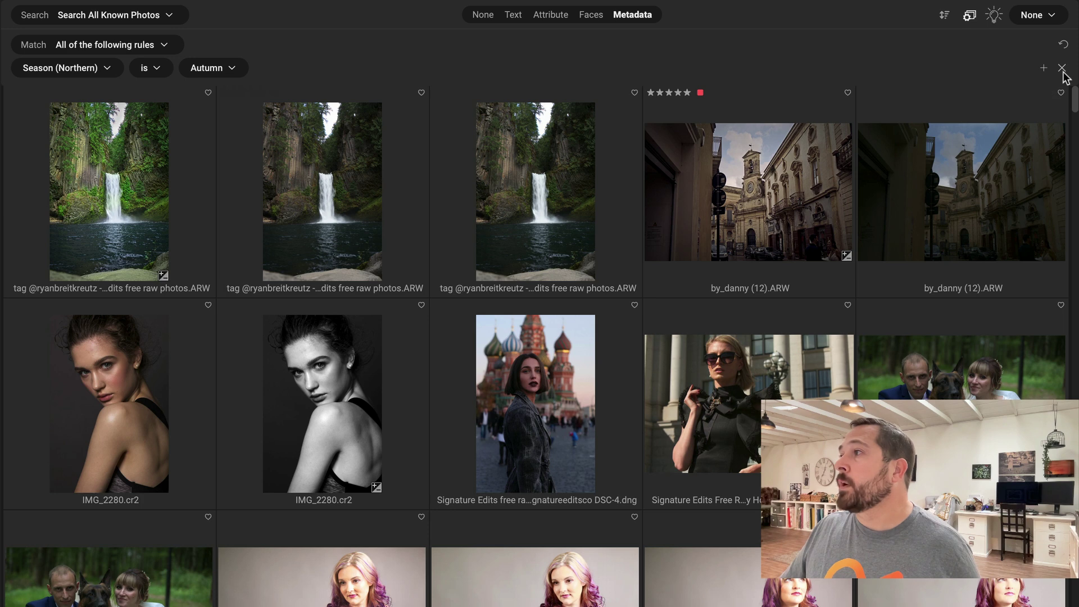
Add a second rule 'Keyword AI contains leaves', narrowing results to 49 autumn leaf photos.
left_click(1044, 68)
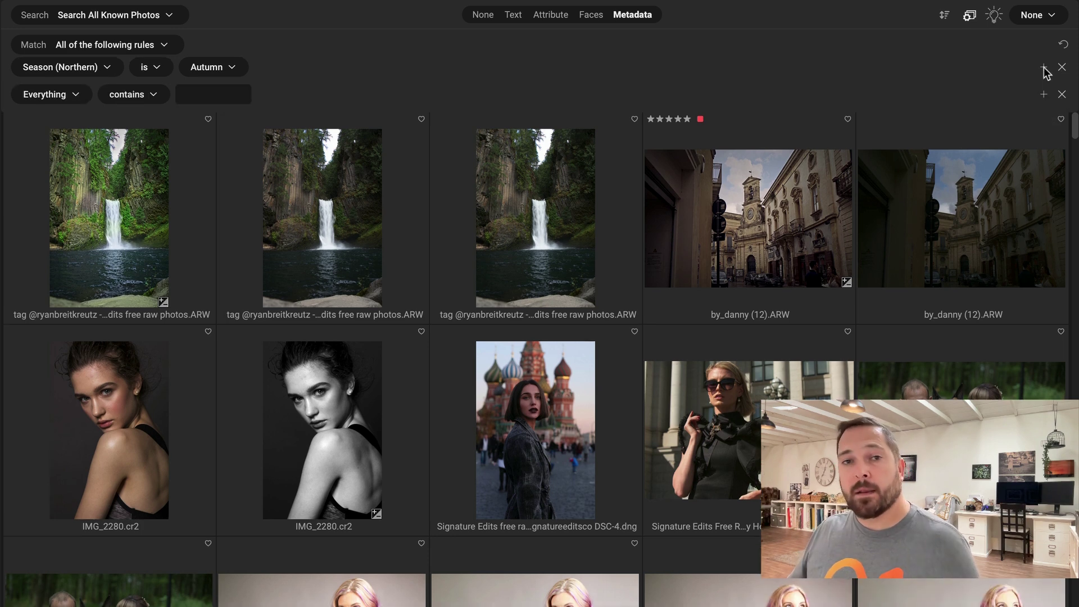
left_click(79, 95)
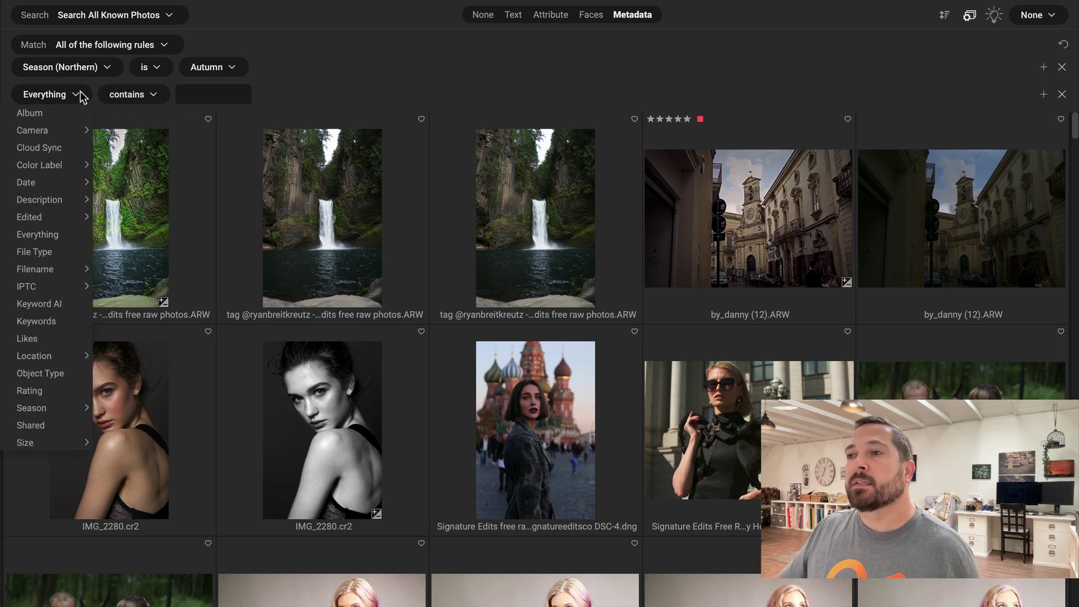
left_click(60, 304)
type("leaves")
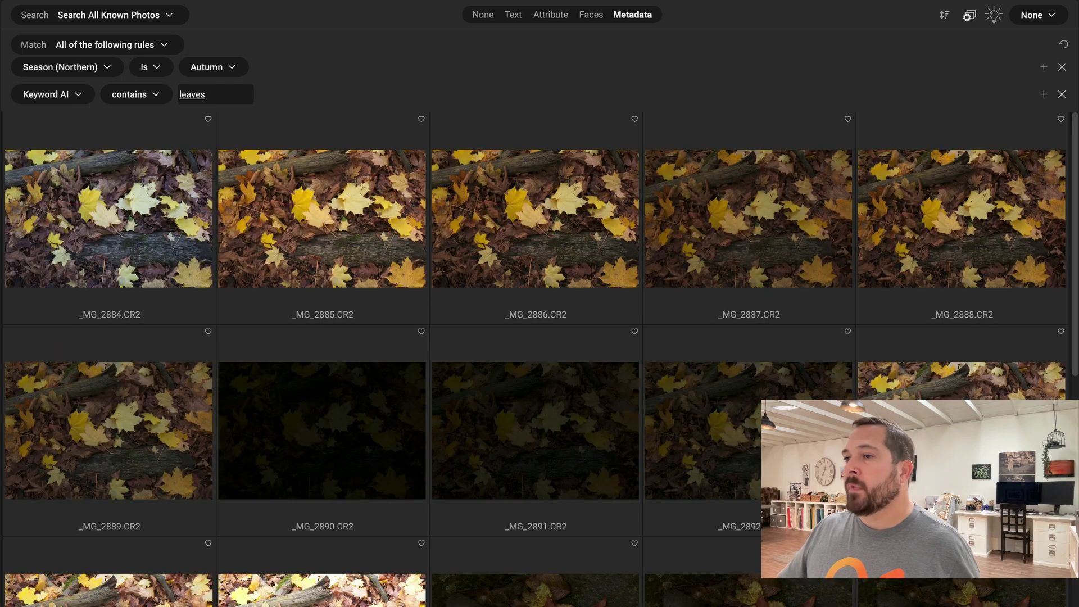
scroll(291, 284, "down", 15)
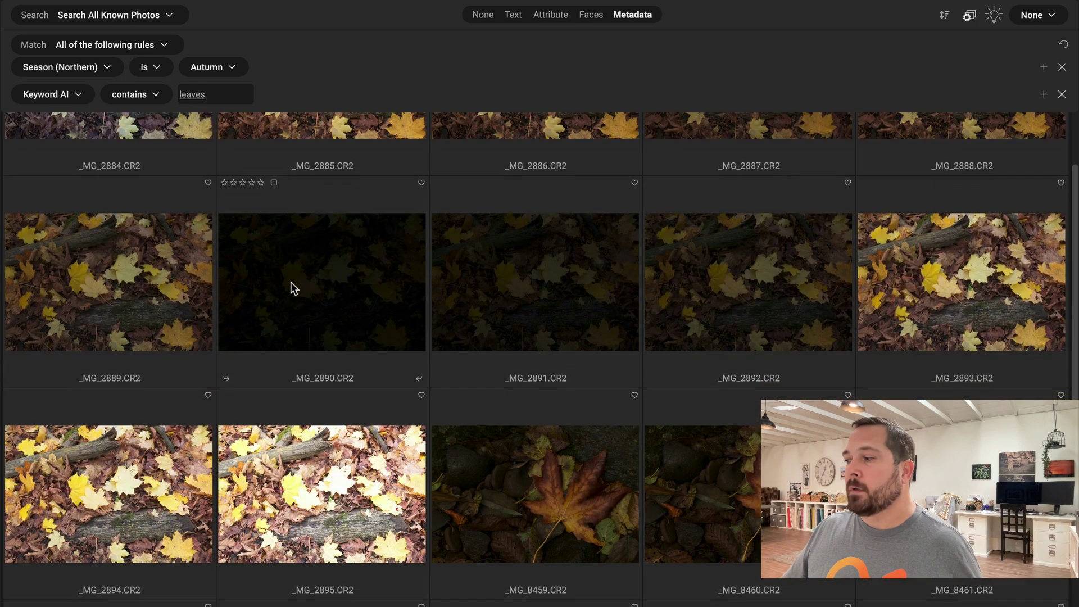
scroll(291, 282, "up", 15)
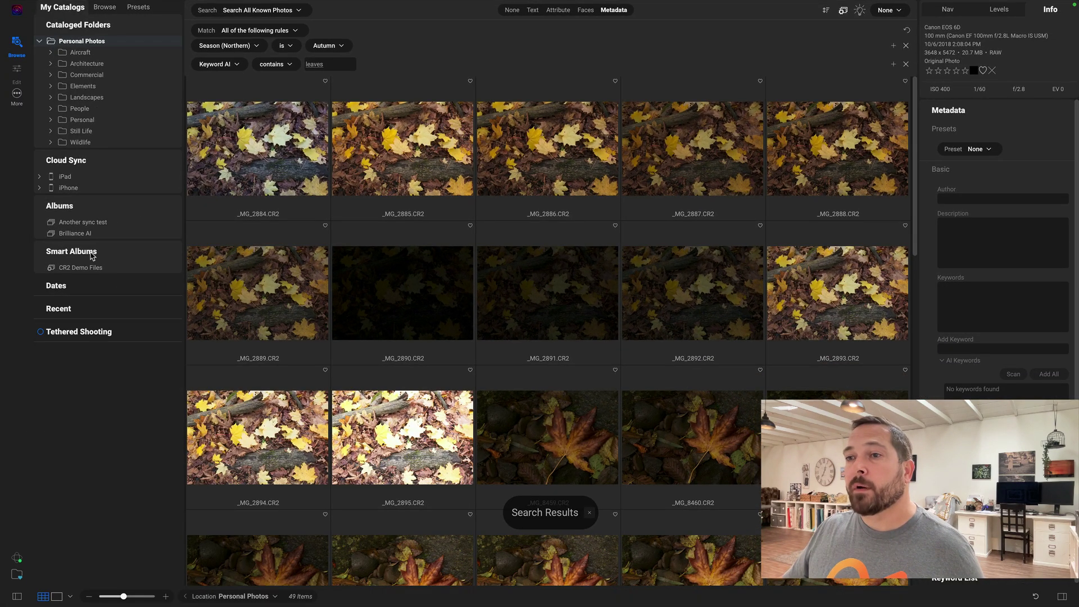
Save the current autumn-leaves search as a smart album named 'Fall Leaves'.
left_click(843, 12)
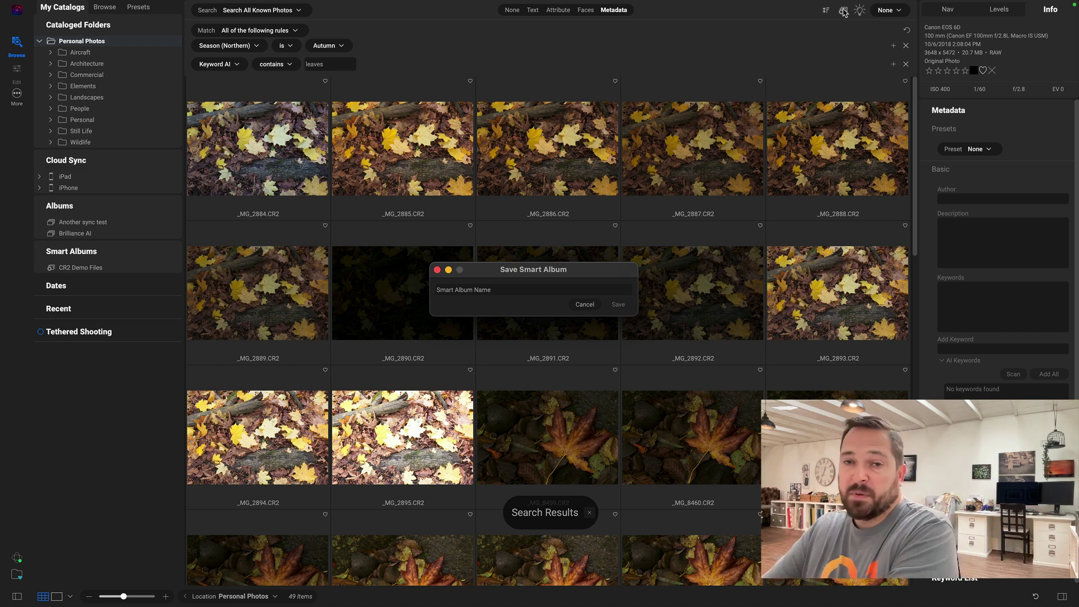
type("Fall L")
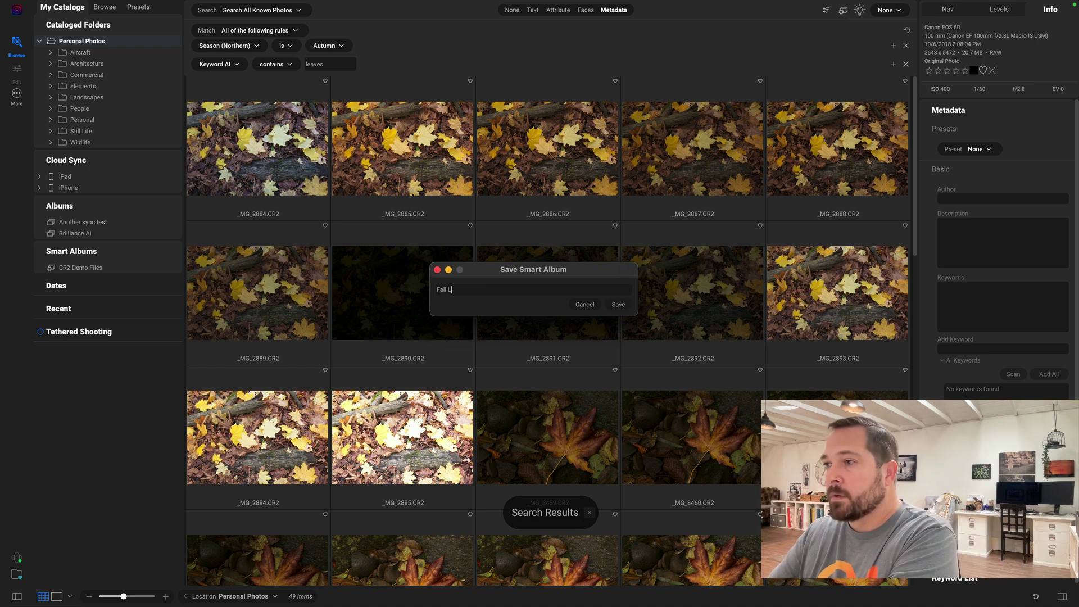
type("eaves")
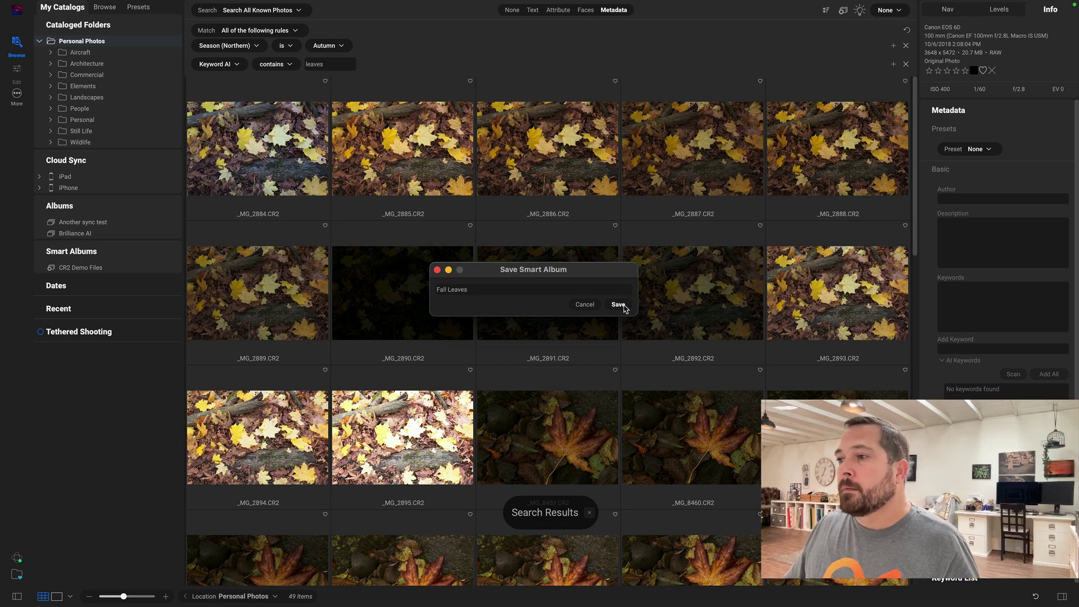
left_click(618, 304)
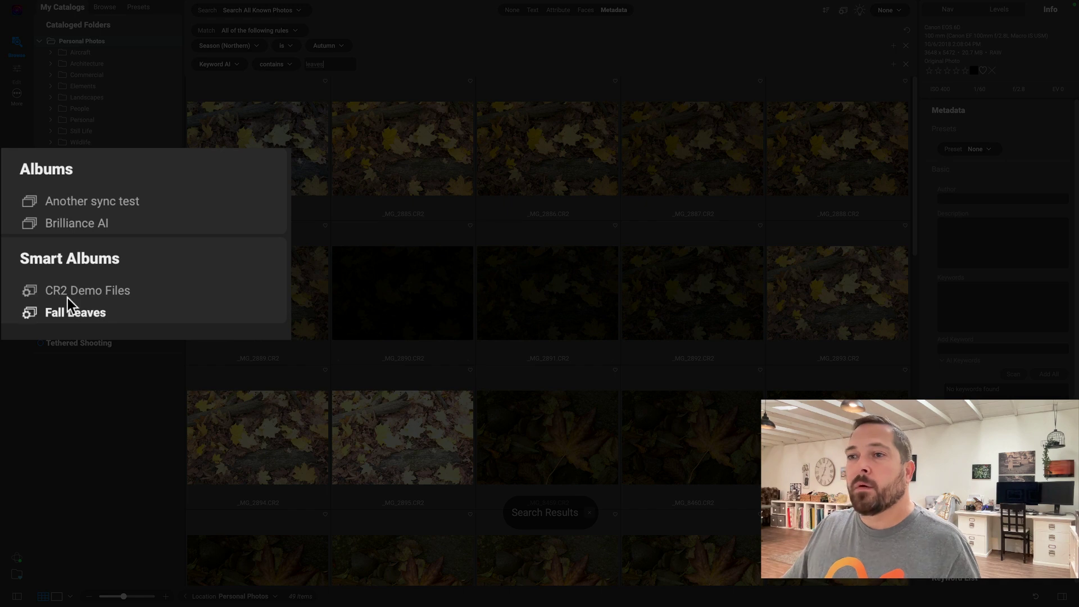